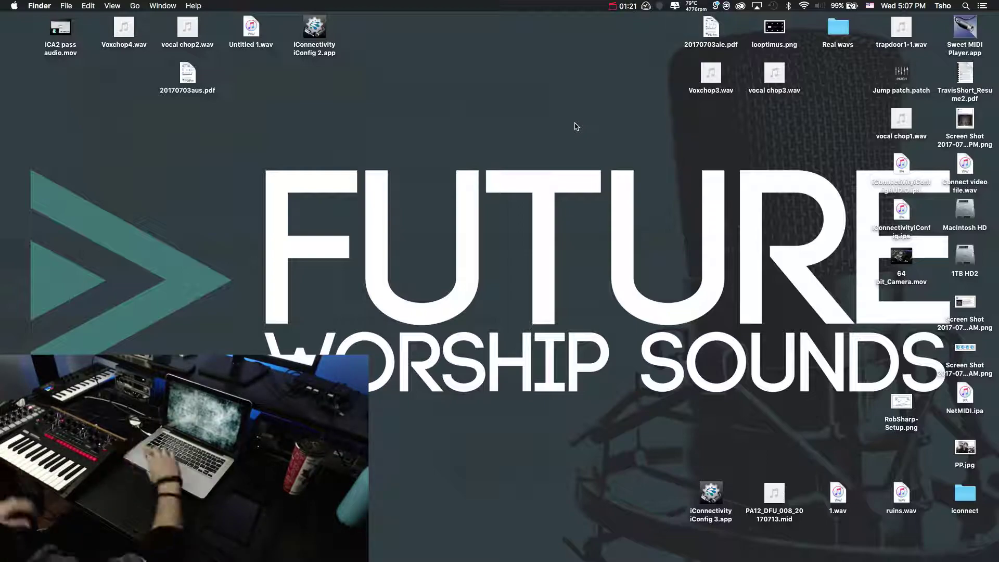
# Step: Launch Audio MIDI Setup via Spotlight and drag iConnectMIDI1 to an empty spot on the left
pyautogui.click(964, 6)
pyautogui.write('audio')
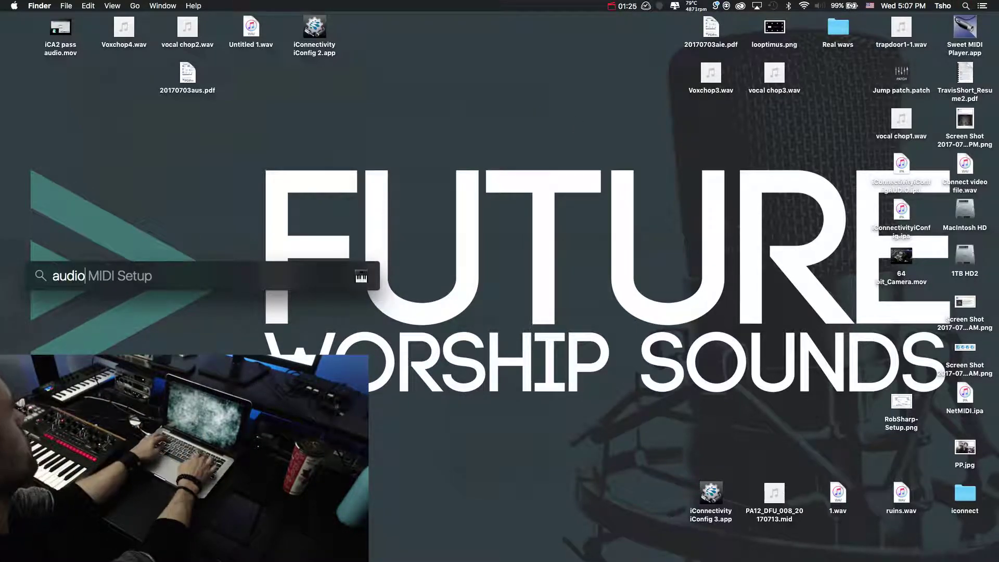
pyautogui.press('Return')
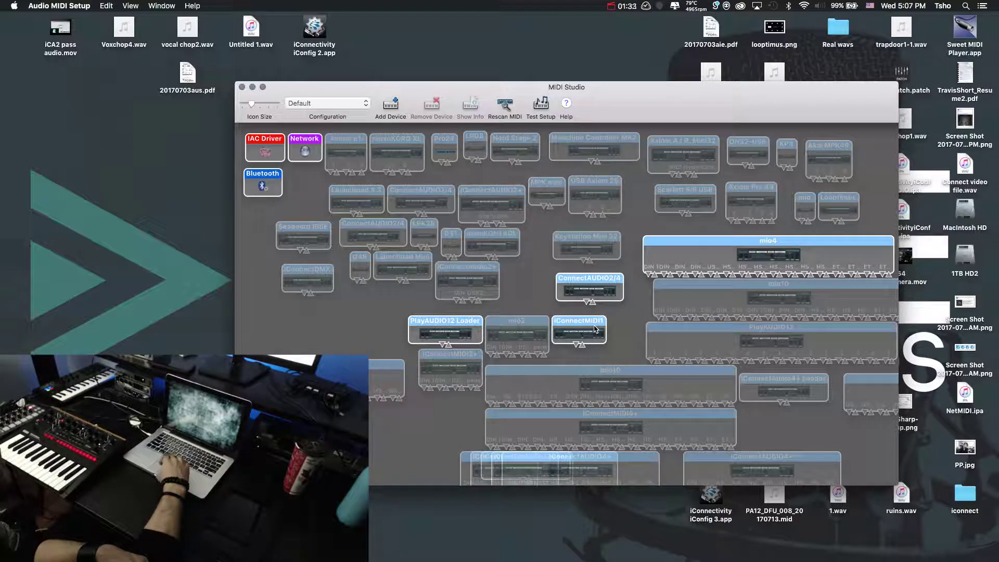
pyautogui.moveTo(580, 327); pyautogui.dragTo(310, 325)
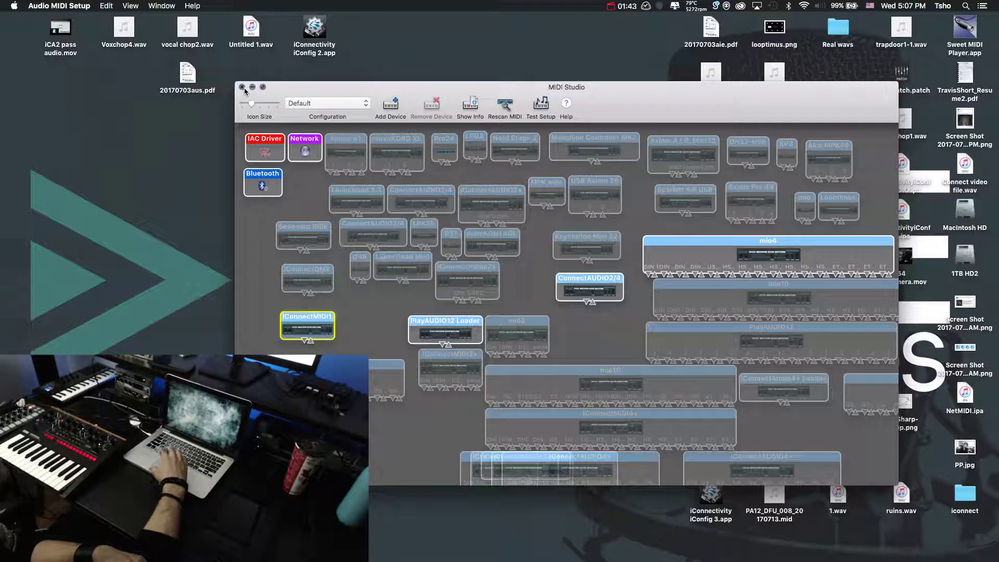
# Step: Search Spotlight for Audio MIDI Setup again, then dismiss the search and return to MIDI Studio
pyautogui.click(966, 6)
pyautogui.write('aud')
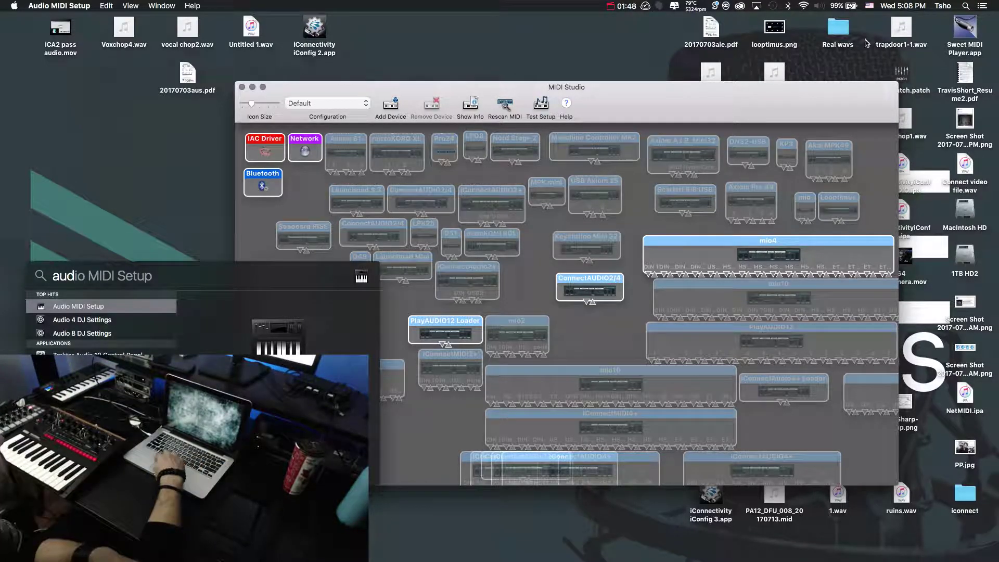
pyautogui.press('Right')
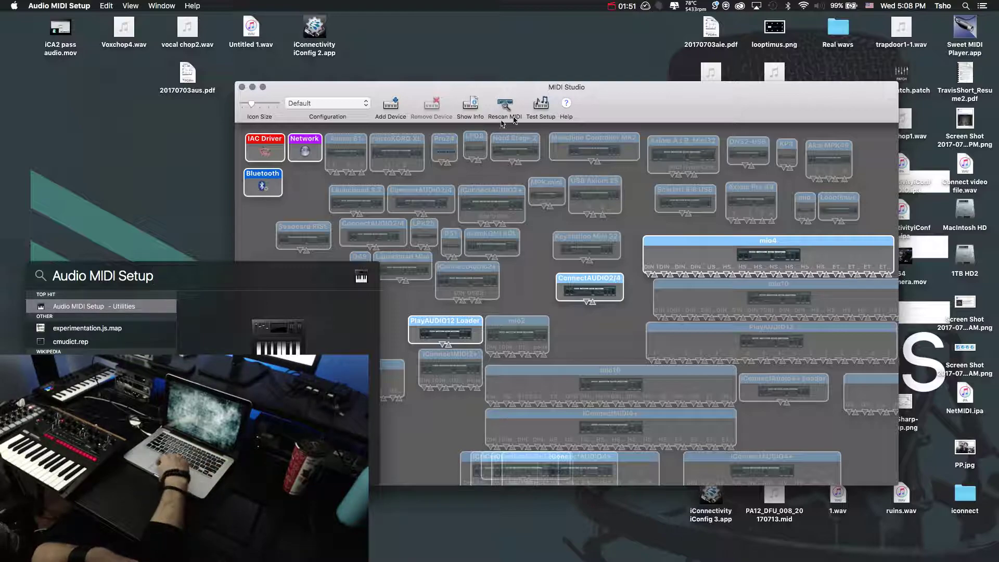
pyautogui.press('super+a')
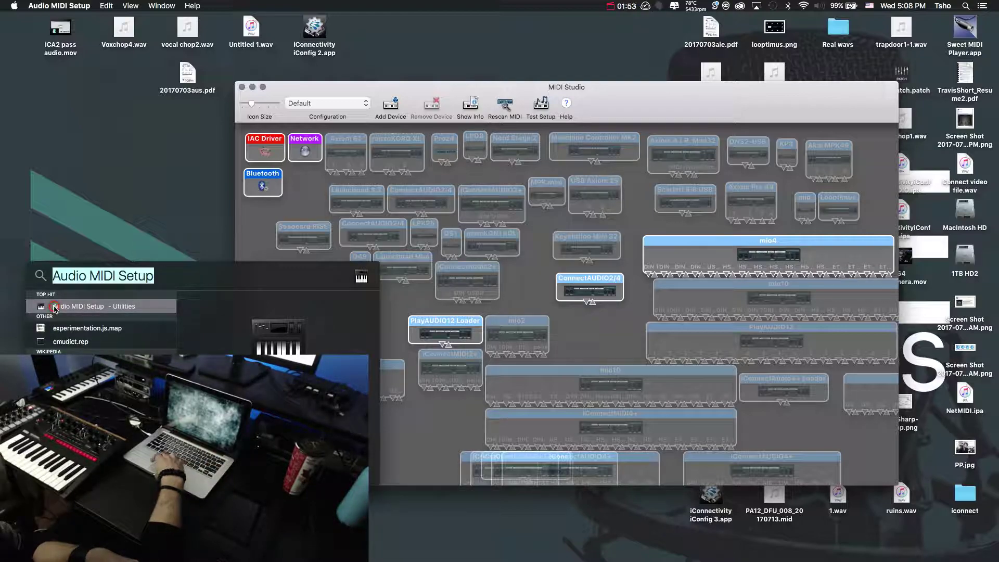
pyautogui.click(189, 201)
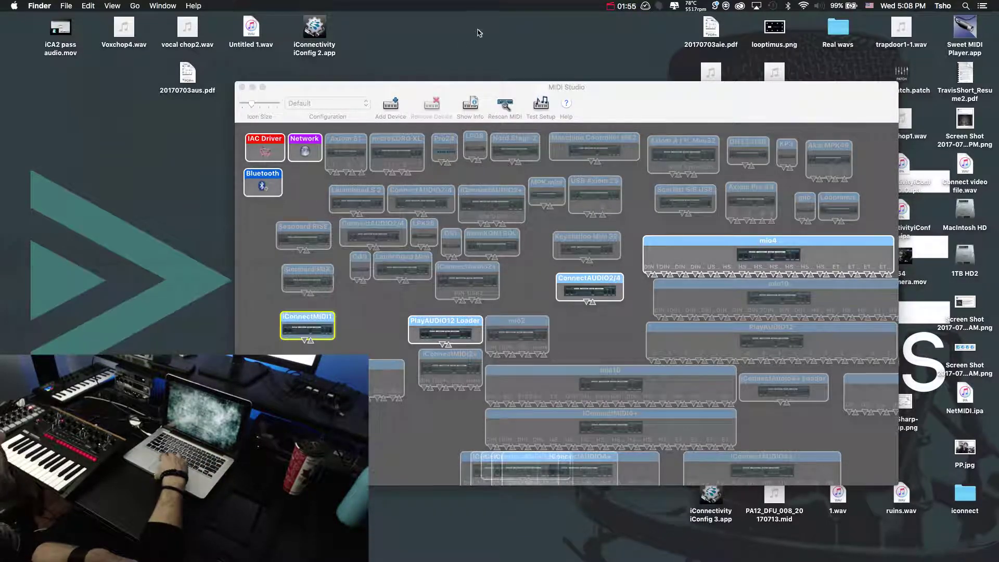
pyautogui.click(622, 98)
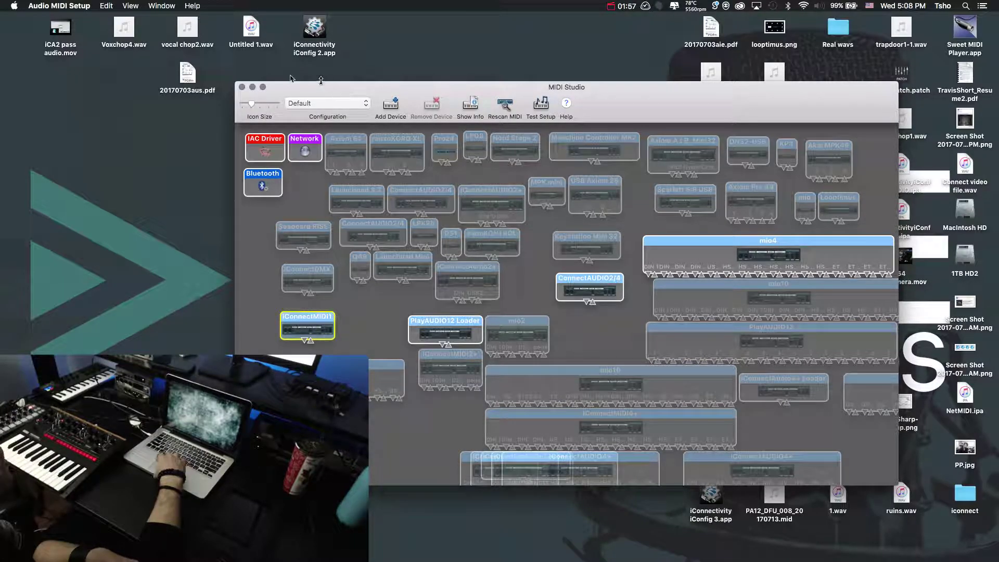
# Step: Show the Audio Devices window, move it lower left, and bring MIDI Studio back to front
pyautogui.click(164, 6)
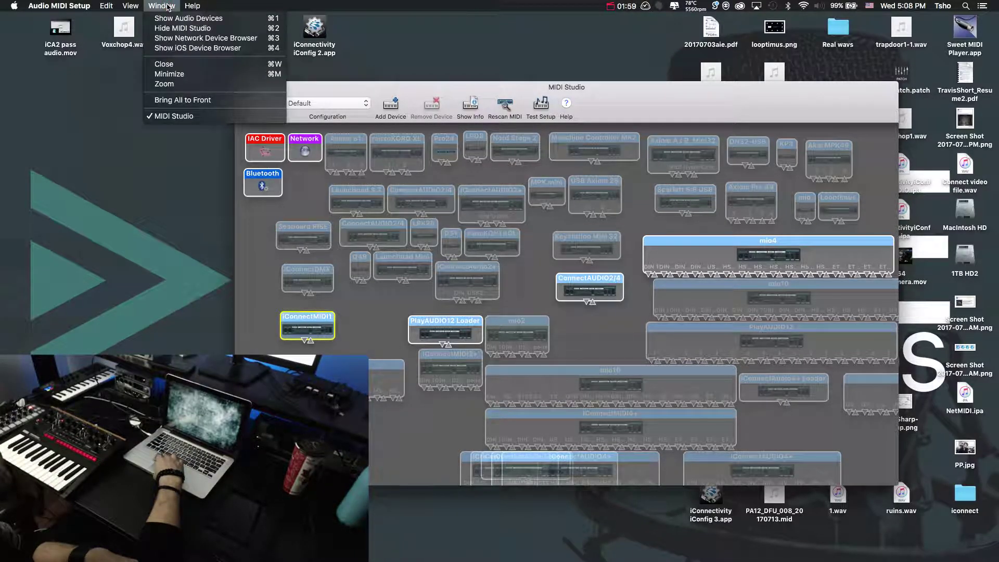
pyautogui.click(188, 18)
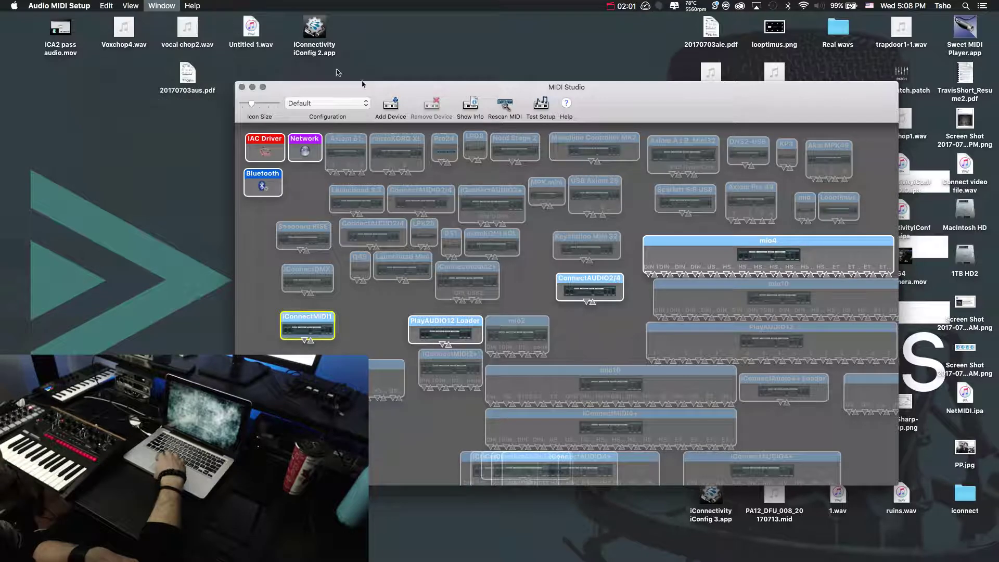
pyautogui.moveTo(481, 93); pyautogui.dragTo(380, 95)
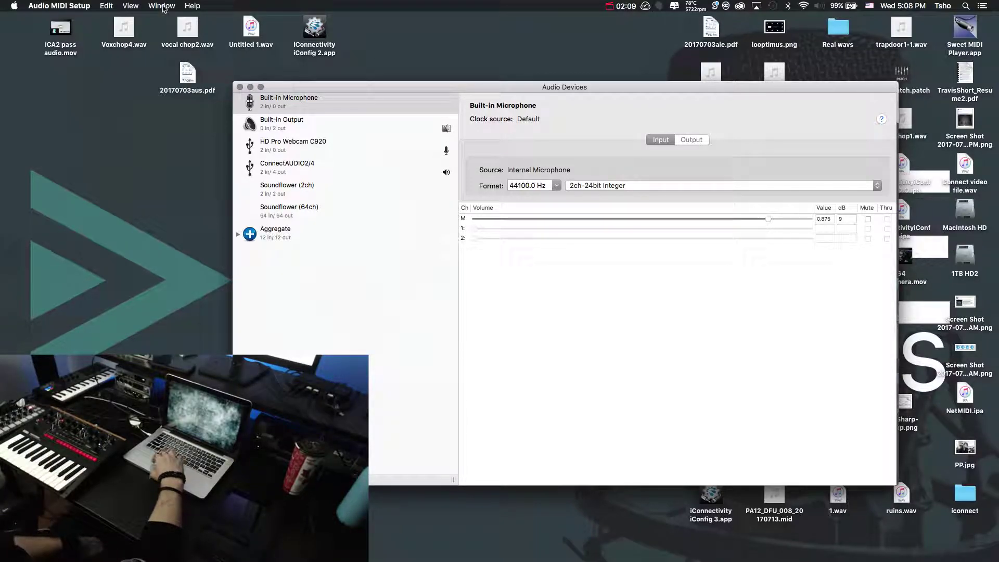
pyautogui.moveTo(292, 92); pyautogui.dragTo(299, 153)
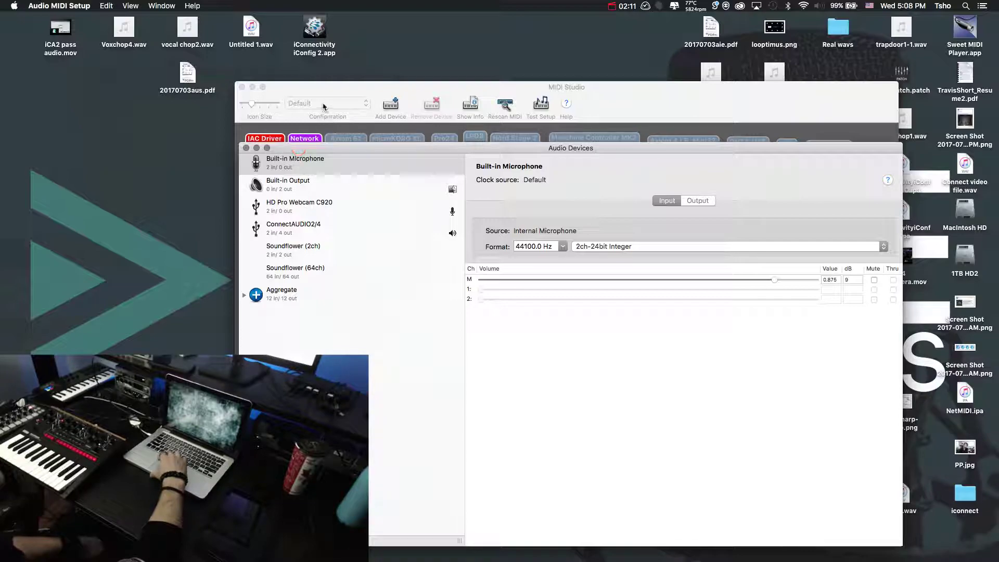
pyautogui.click(298, 86)
pyautogui.click(161, 6)
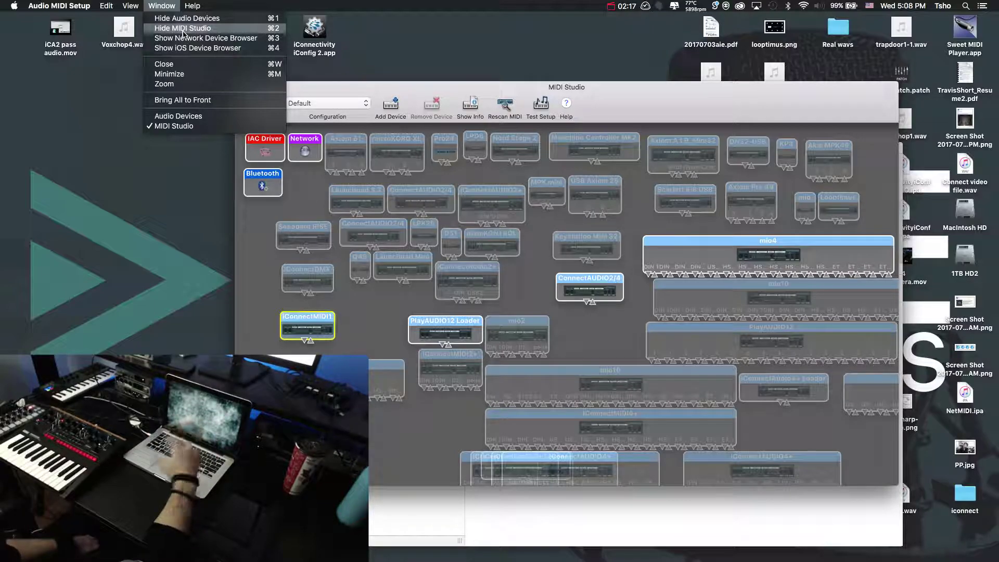
# Step: Nudge iConnectMIDI1 slightly right, then select iConnectDMX, ConnectAUDIO2/4 and iConnectMIDI1 in turn
pyautogui.press('Escape')
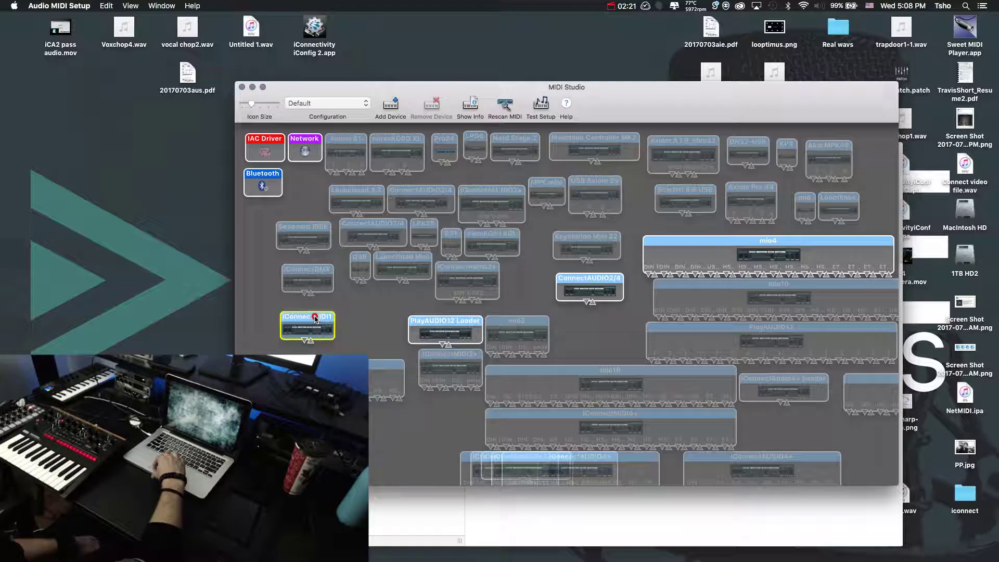
pyautogui.moveTo(314, 318)
pyautogui.mouseDown()
pyautogui.moveTo(334, 224)
pyautogui.moveTo(319, 318)
pyautogui.moveTo(327, 319)
pyautogui.mouseUp()
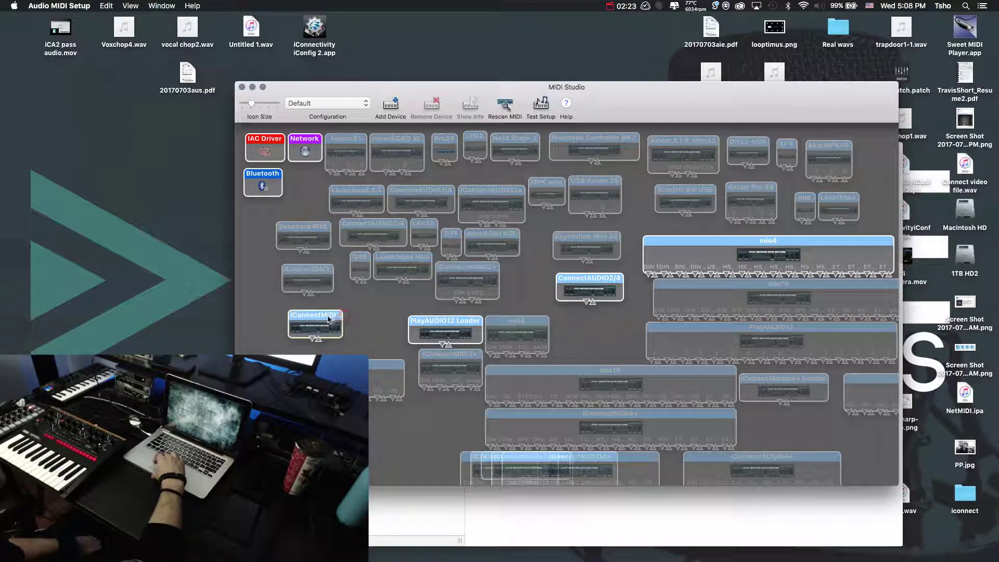
pyautogui.click(301, 273)
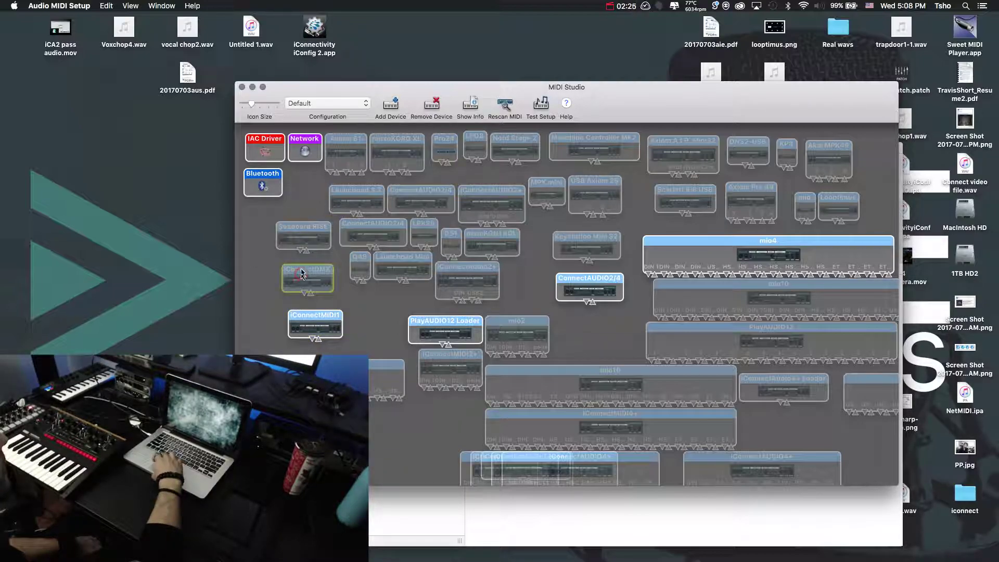
pyautogui.click(370, 228)
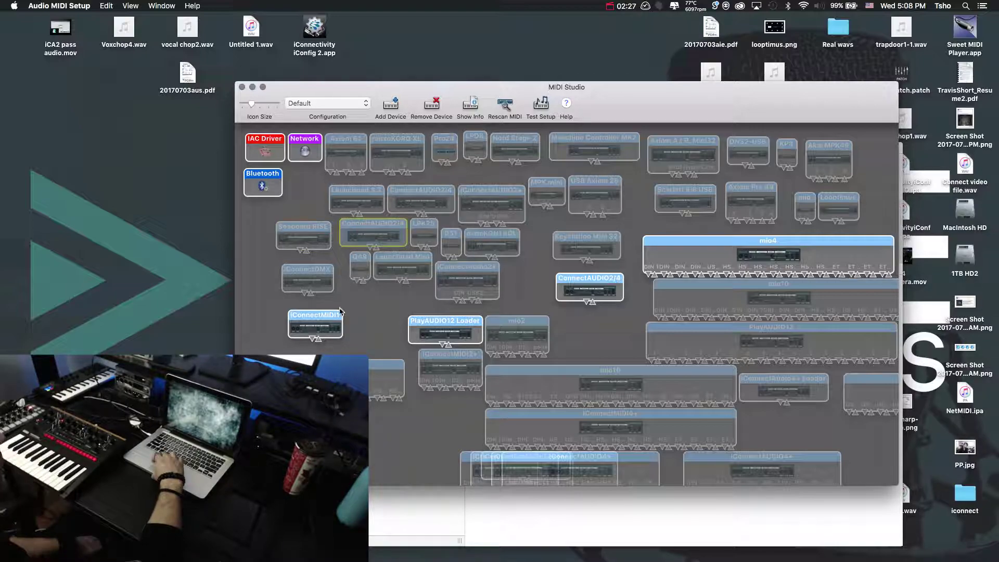
pyautogui.click(325, 319)
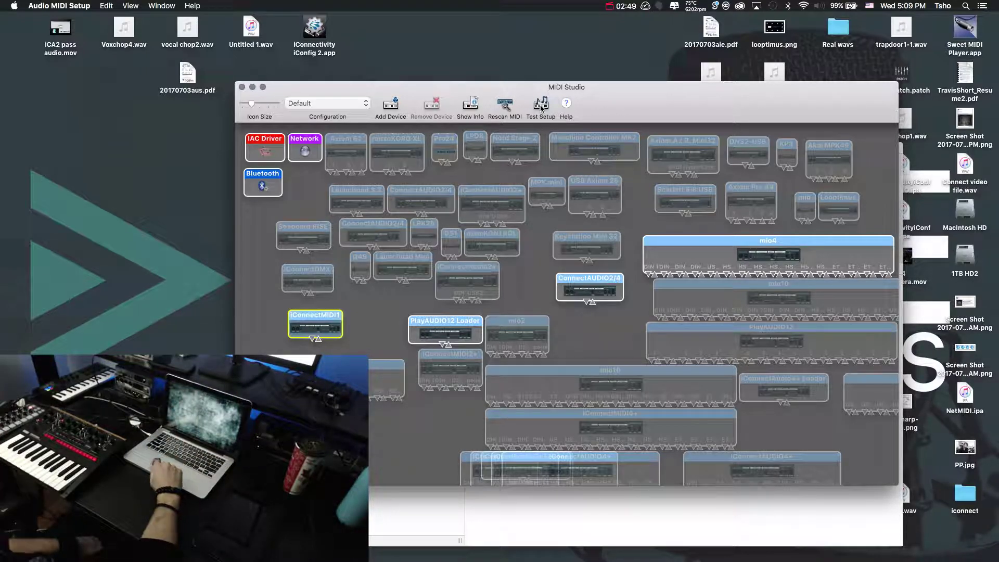
# Step: Run Test Setup so iConnectMIDI1, ConnectAUDIO2/4, PlayAUDIO12 Loader and mio4 show online
pyautogui.click(541, 108)
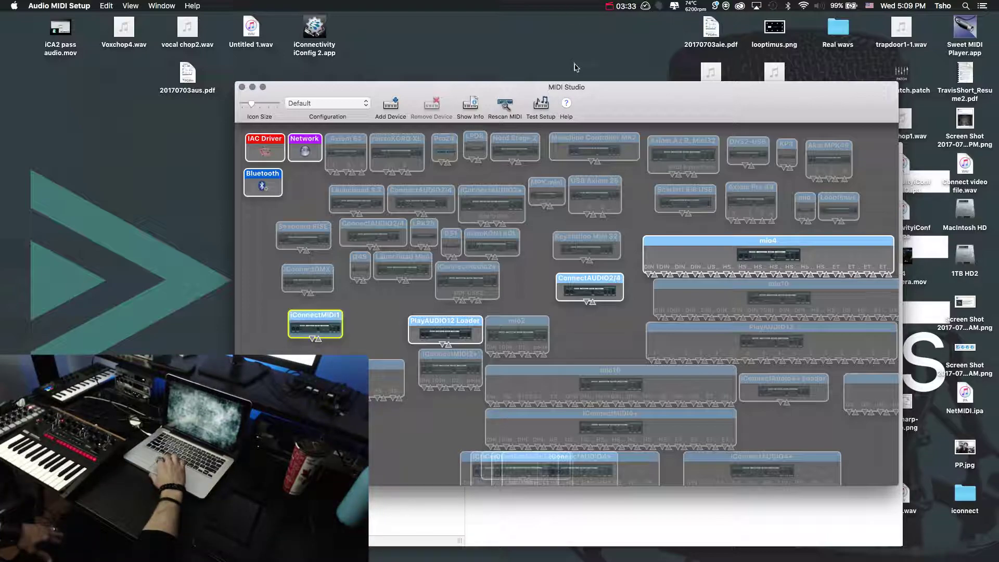
# Step: Launch MIDI Monitor from a Spotlight search for 'midi' and enlarge its window
pyautogui.click(965, 6)
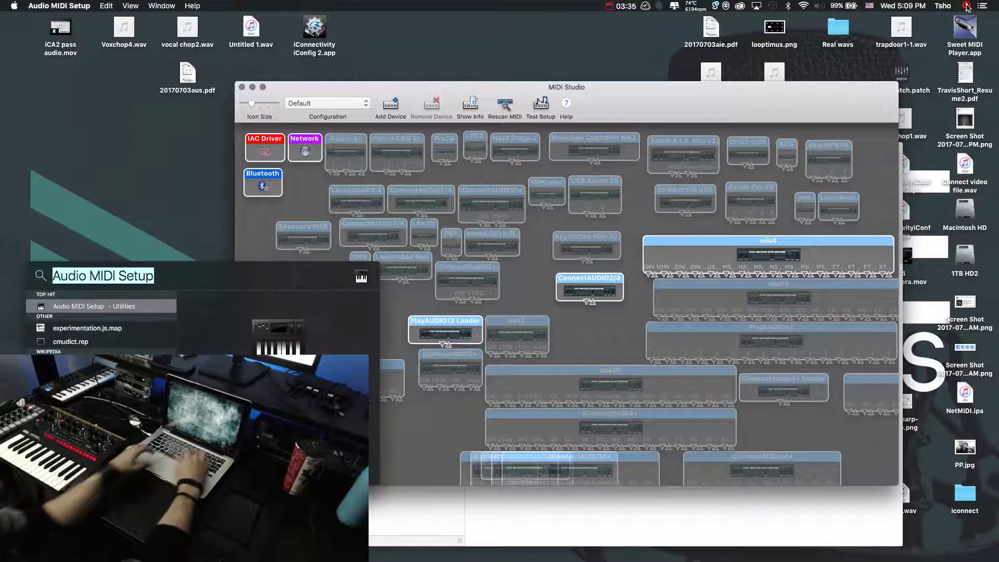
pyautogui.write('midi')
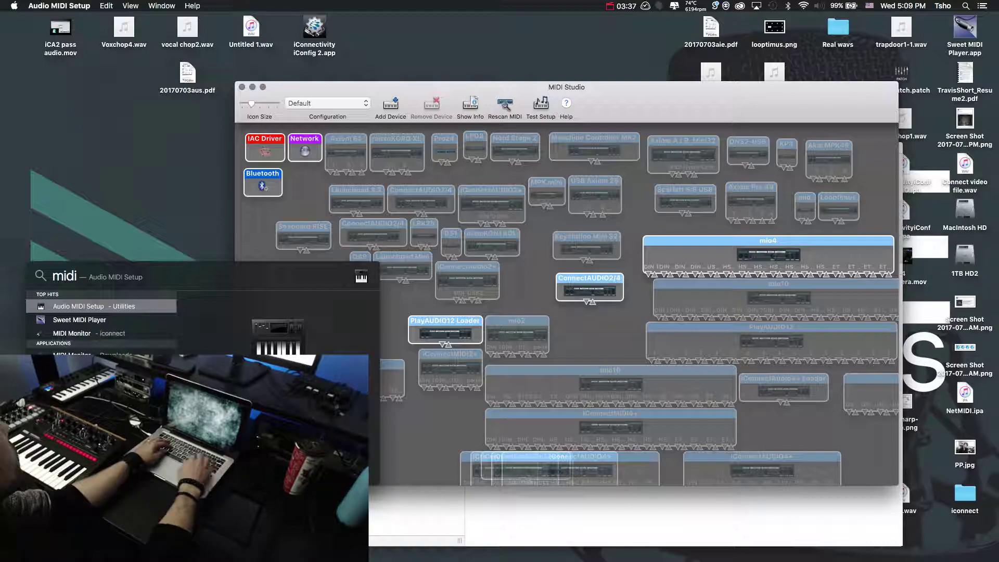
pyautogui.press('Down')
pyautogui.press('Down')
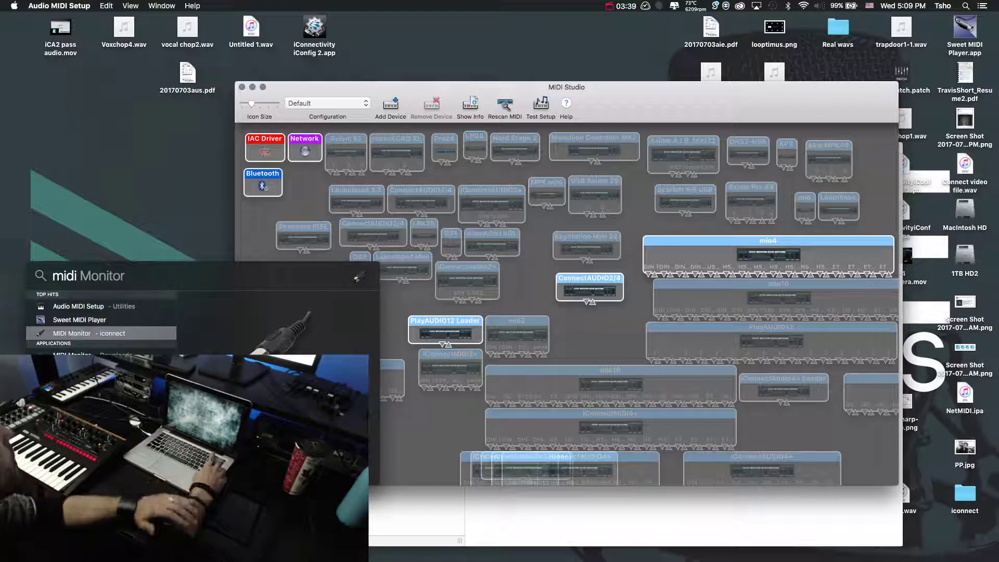
pyautogui.press('Return')
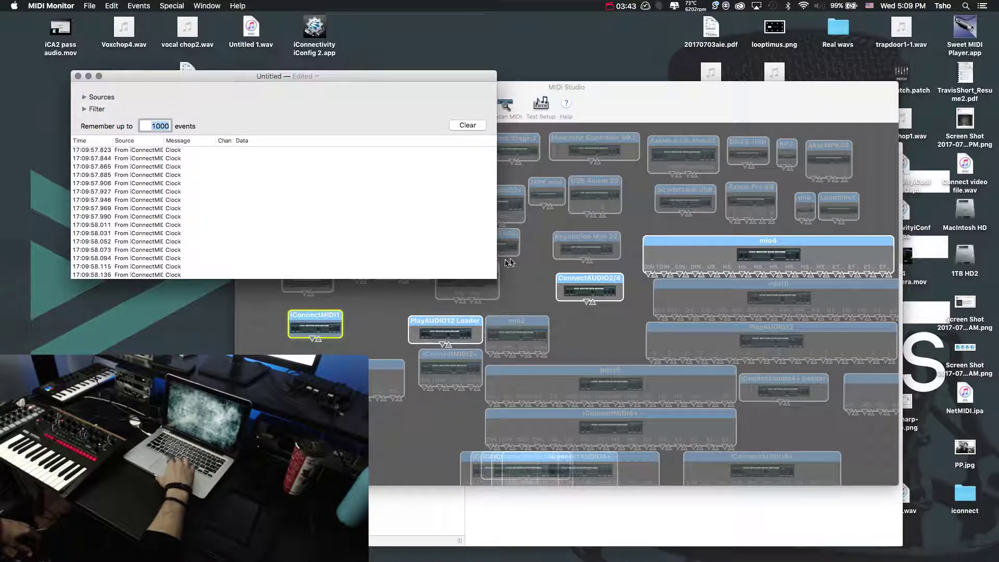
pyautogui.moveTo(495, 277); pyautogui.dragTo(594, 395)
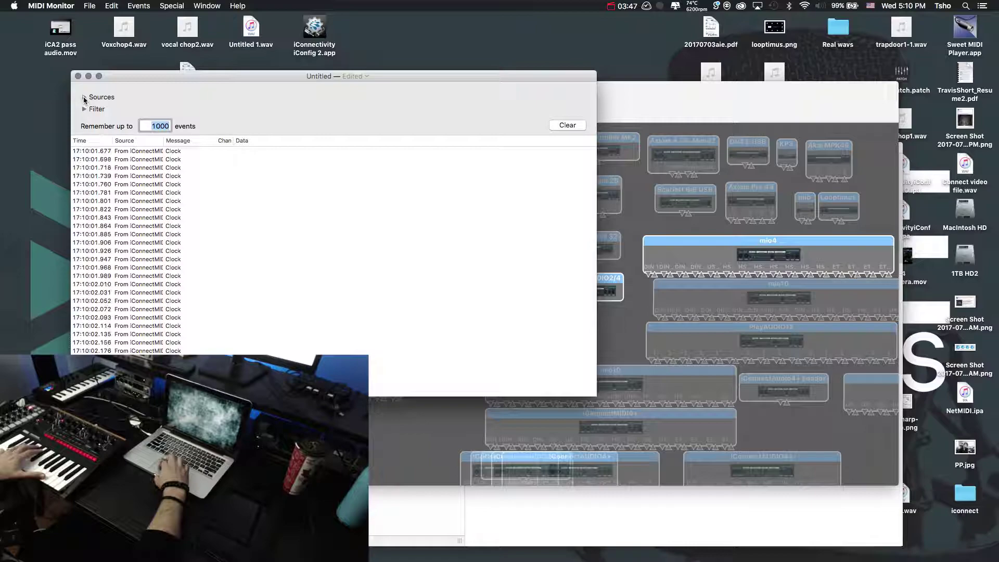
# Step: Expand Sources and the MIDI sources list to find iConnectMIDI1 checked
pyautogui.click(84, 97)
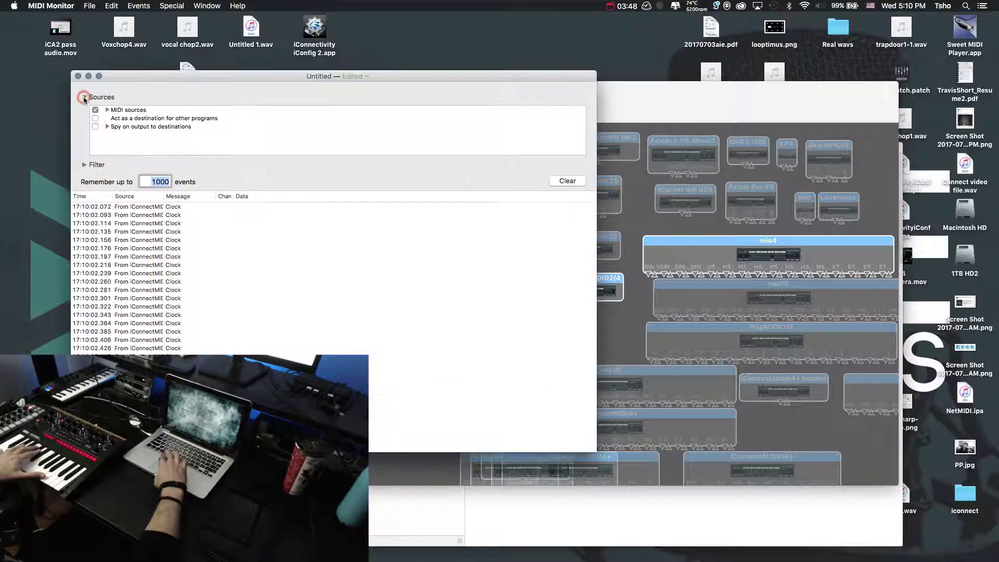
pyautogui.click(107, 111)
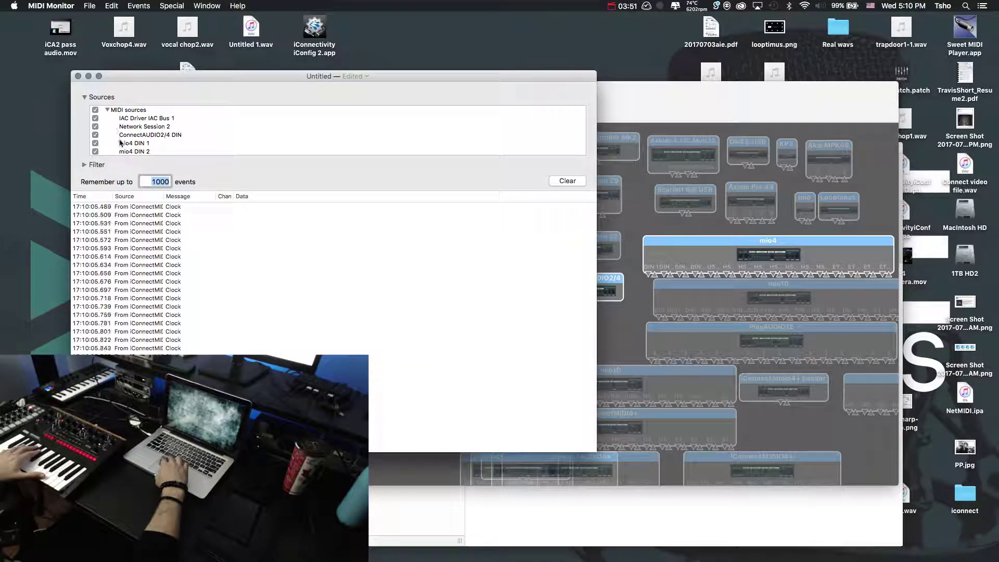
pyautogui.scroll(-10, 172, 136)
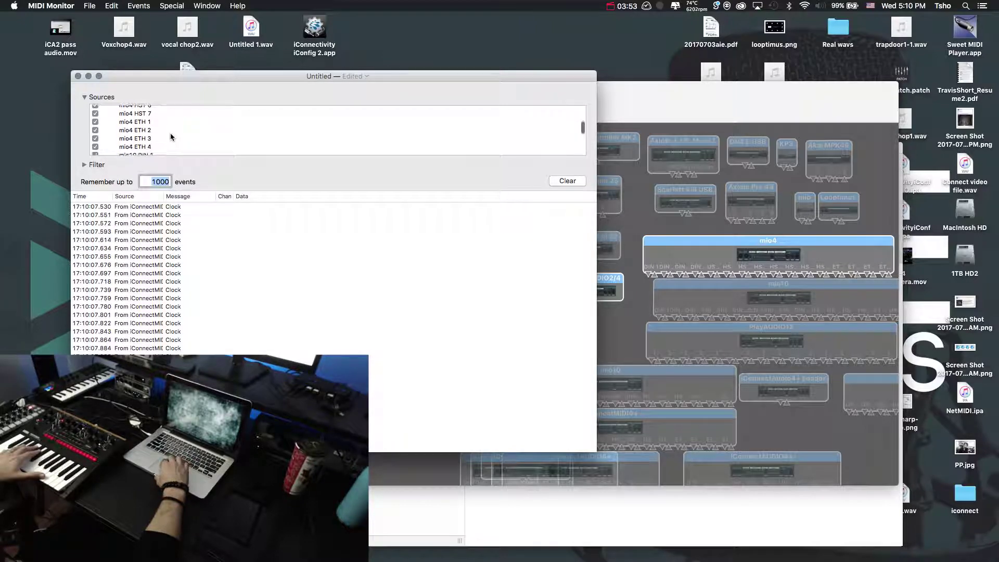
pyautogui.scroll(-10, 171, 137)
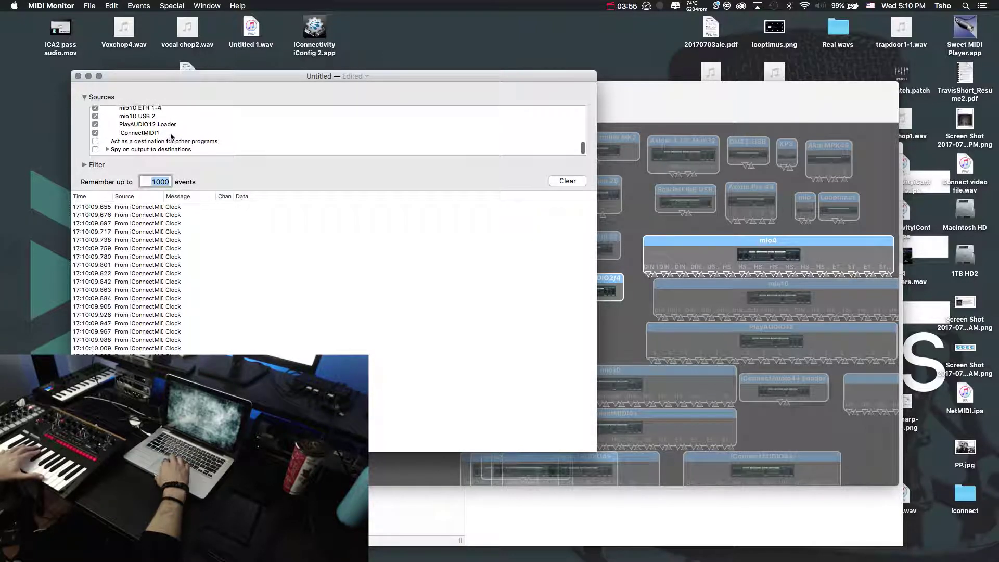
pyautogui.scroll(2, 171, 136)
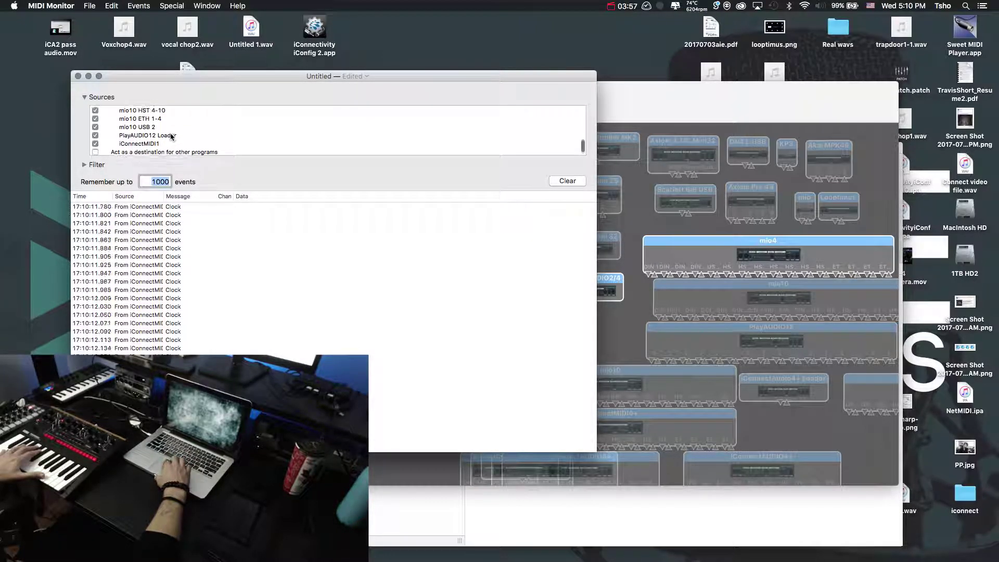
pyautogui.scroll(1, 171, 136)
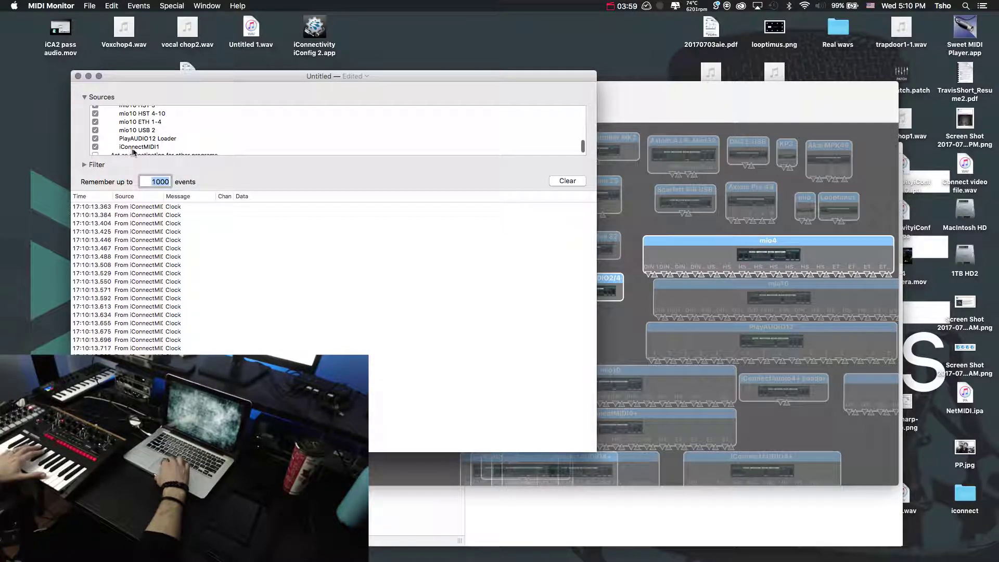